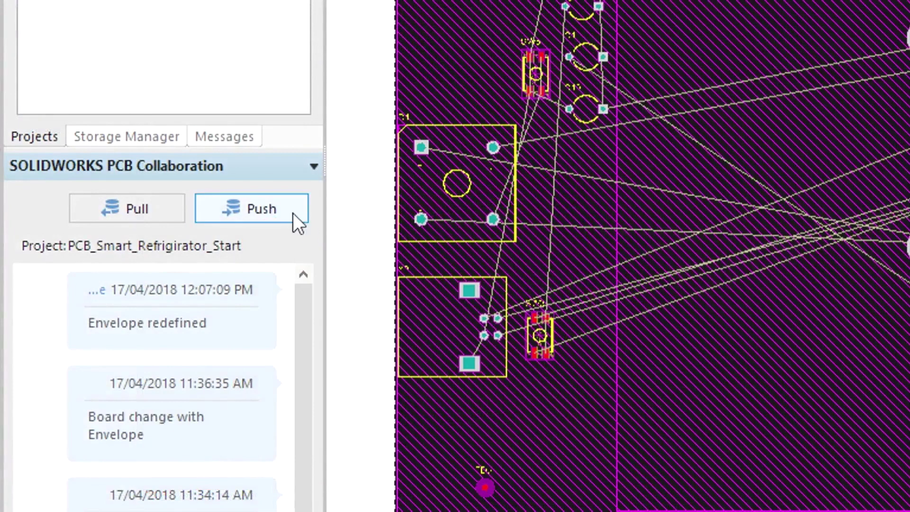
Post the PCB board design to collaboration with the comment 'Initial Placement'
click(293, 212)
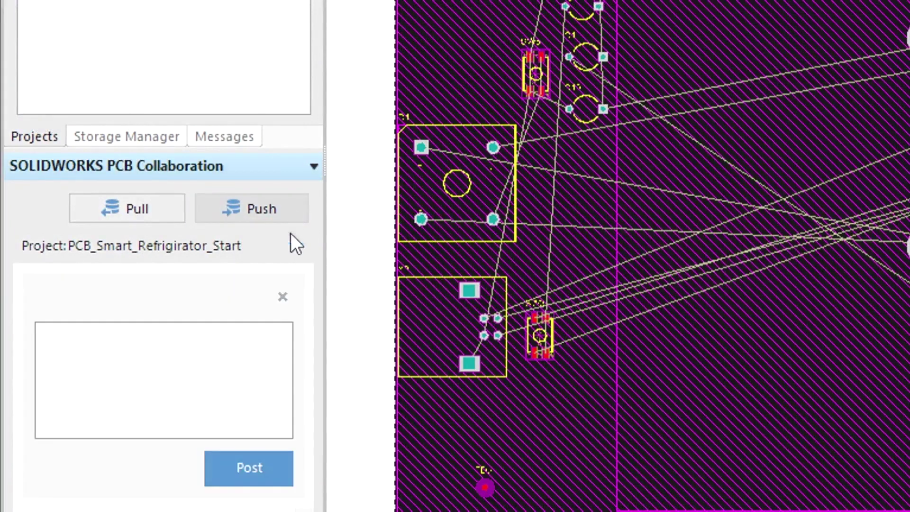
click(179, 342)
text(In)
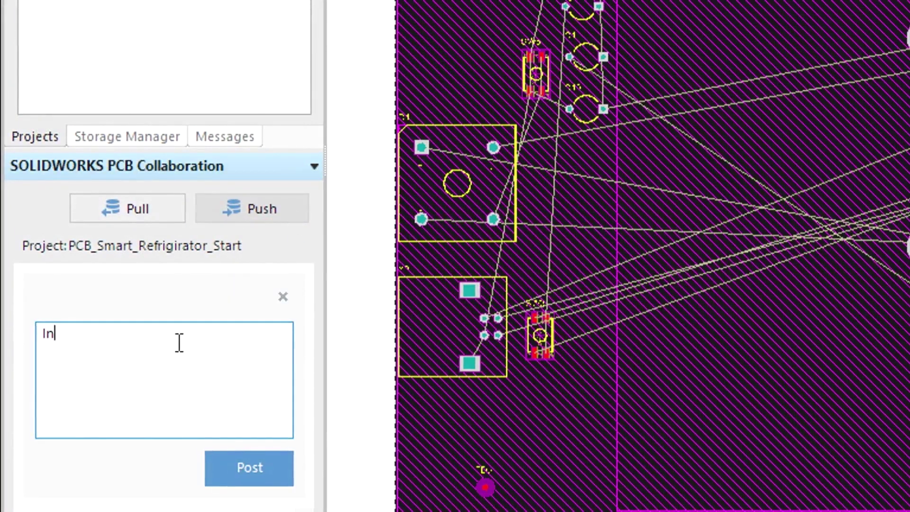
text(itial Pl)
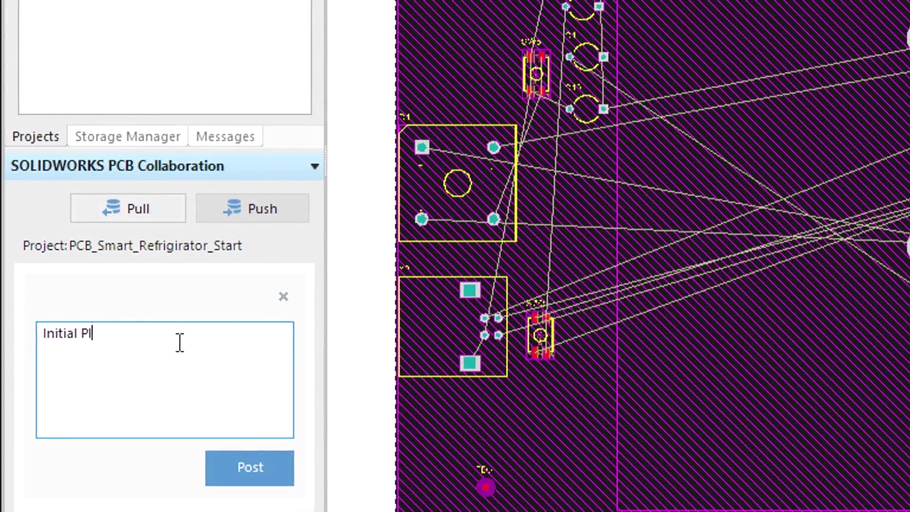
text(acement)
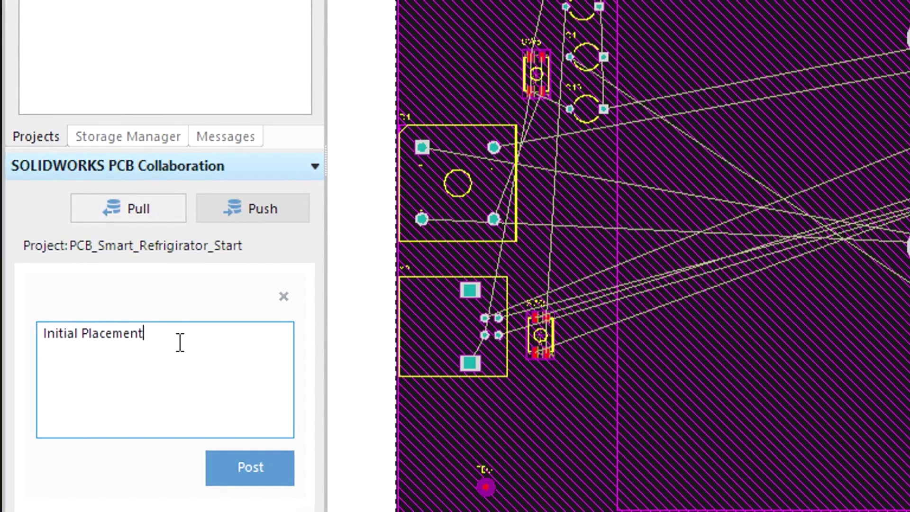
click(237, 479)
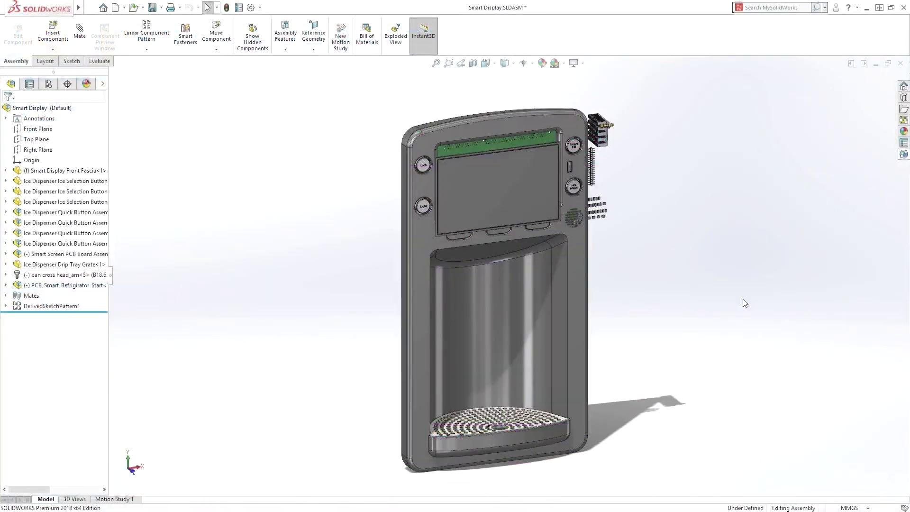
Orbit the Smart Display assembly to view the PCB at its back, then return to the front
middle_drag(662, 291, 500, 297)
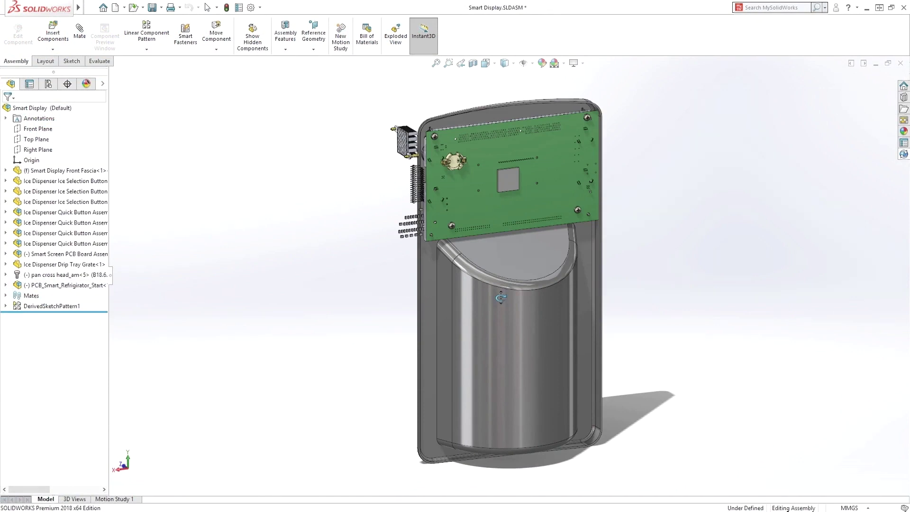
mouse_move(501, 297)
middle_down()
mouse_move(711, 299)
mouse_move(632, 290)
mouse_move(501, 298)
middle_up()
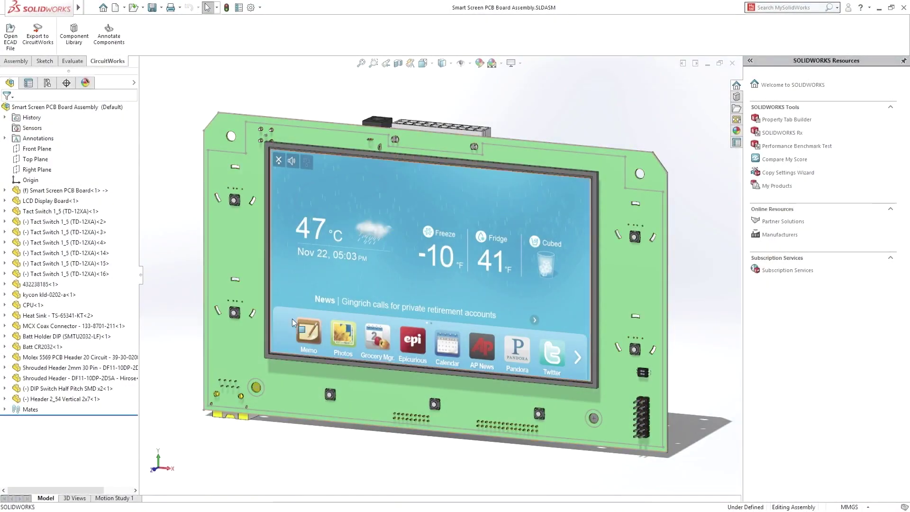
Export the Smart Screen PCB Board Assembly to CircuitWorks and expand its component list
click(42, 37)
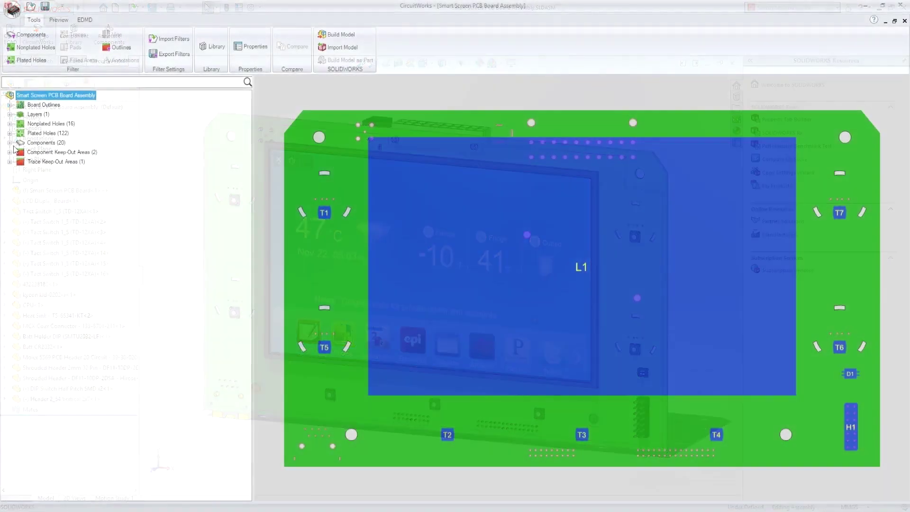
click(9, 143)
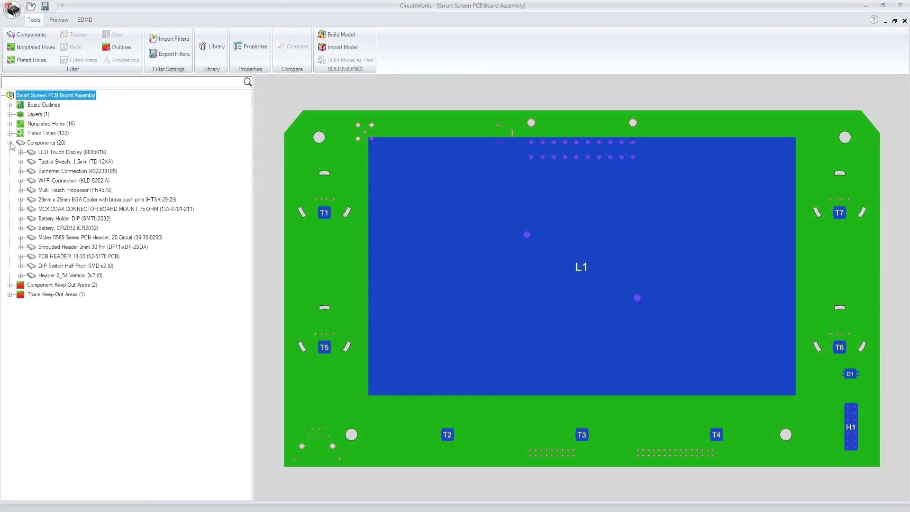
Highlight the 122 plated and 16 nonplated holes, then preview the board's bottom and top views
click(31, 134)
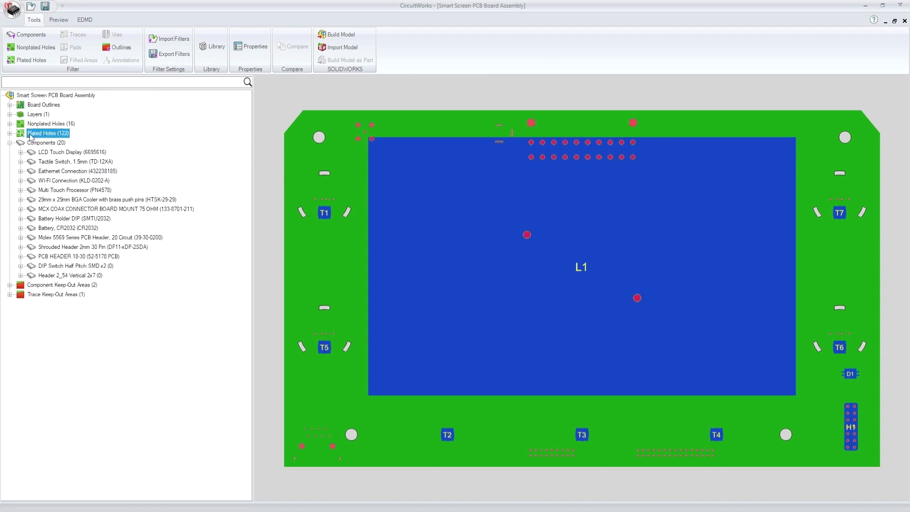
click(30, 124)
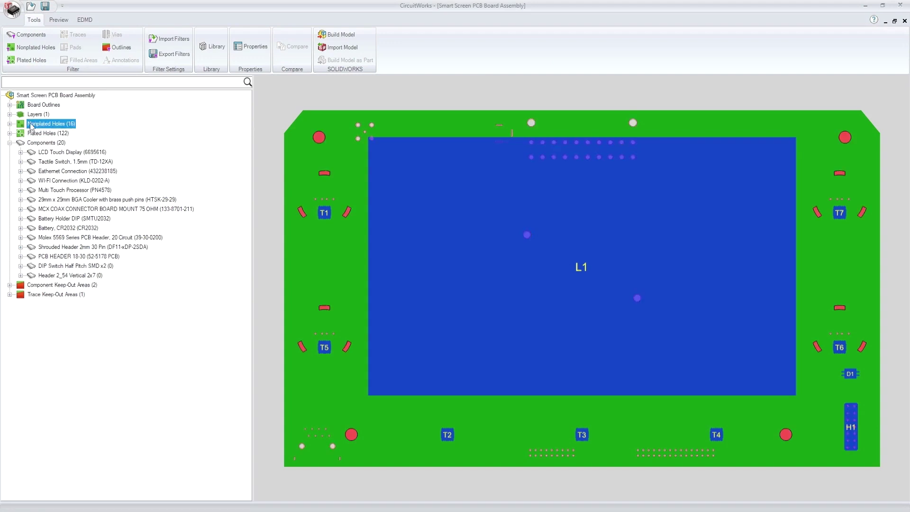
click(59, 20)
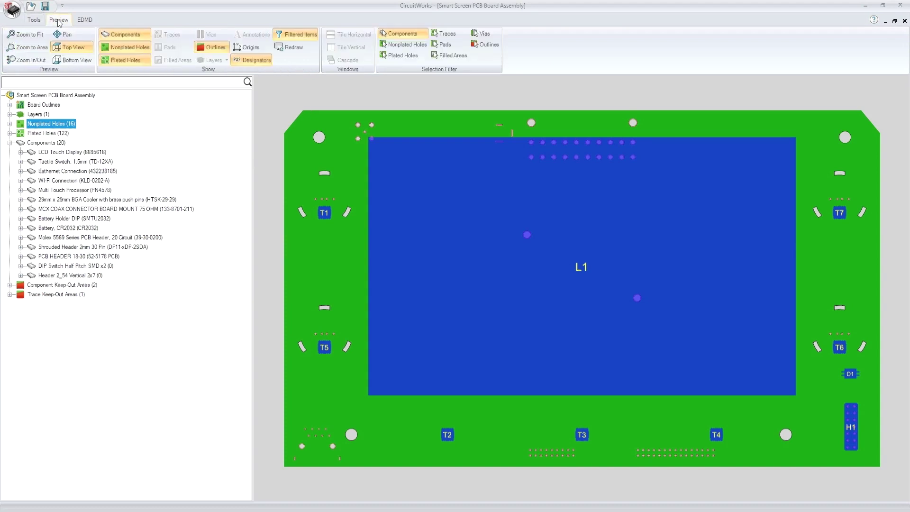
click(69, 60)
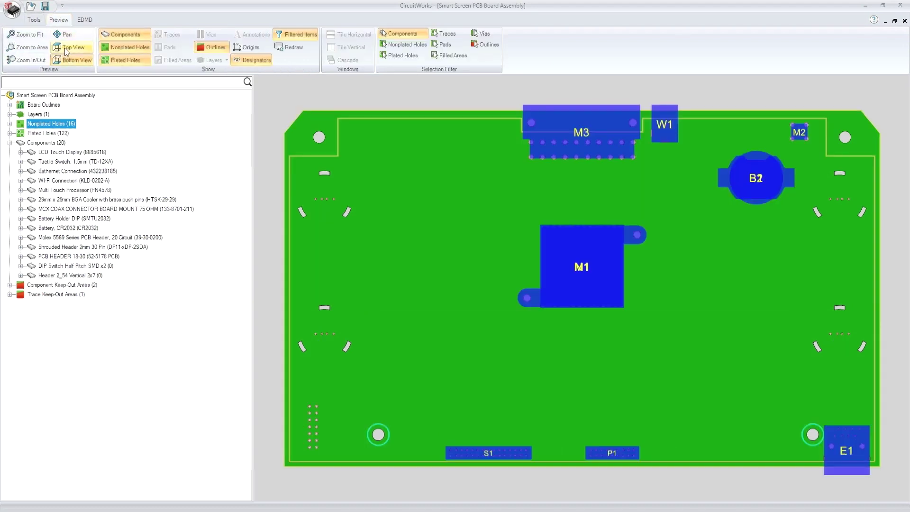
click(66, 48)
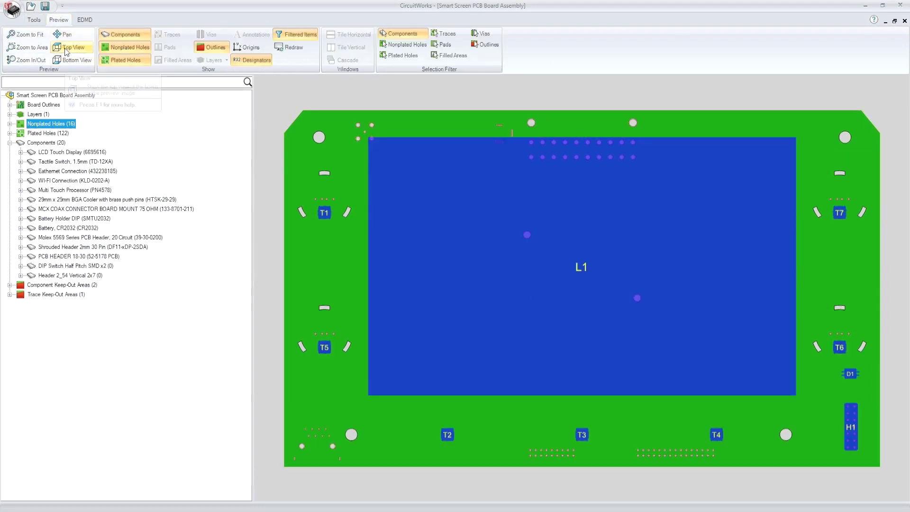
Sync the board with ECAD using the note 'New board design'
click(85, 19)
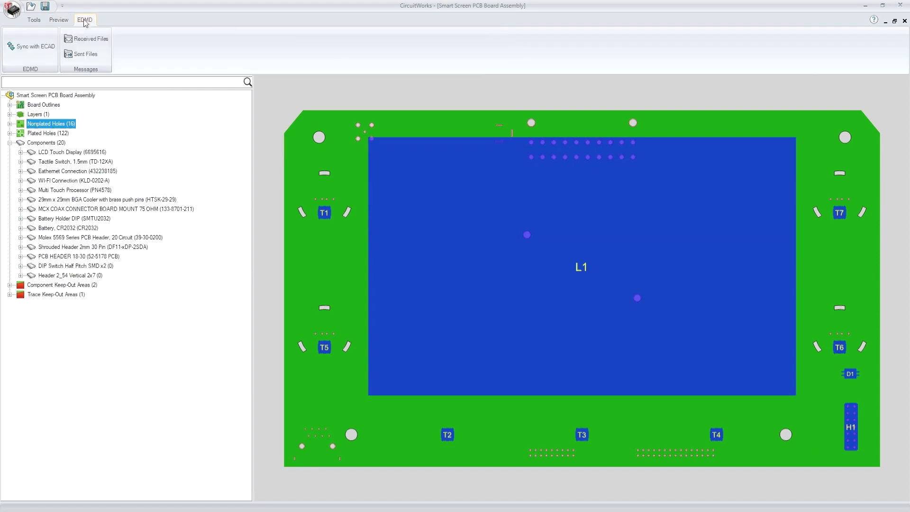
click(30, 47)
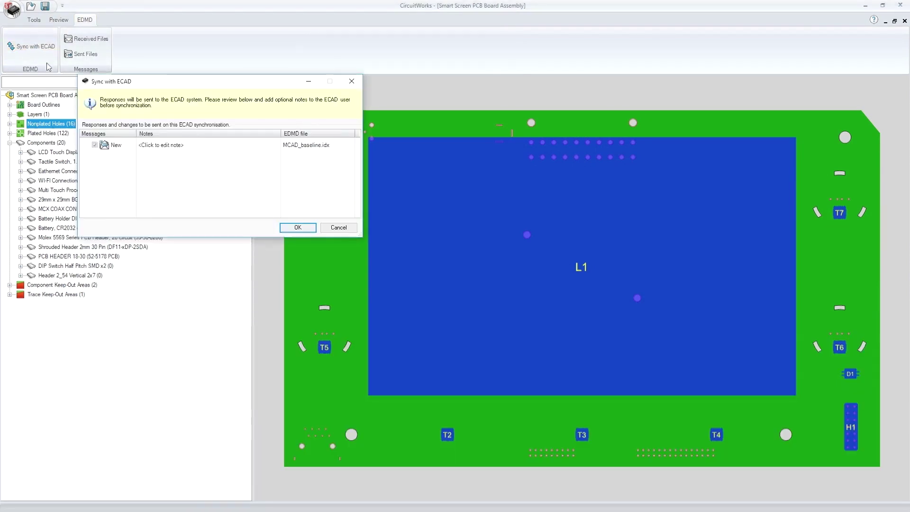
click(173, 150)
text(New board design)
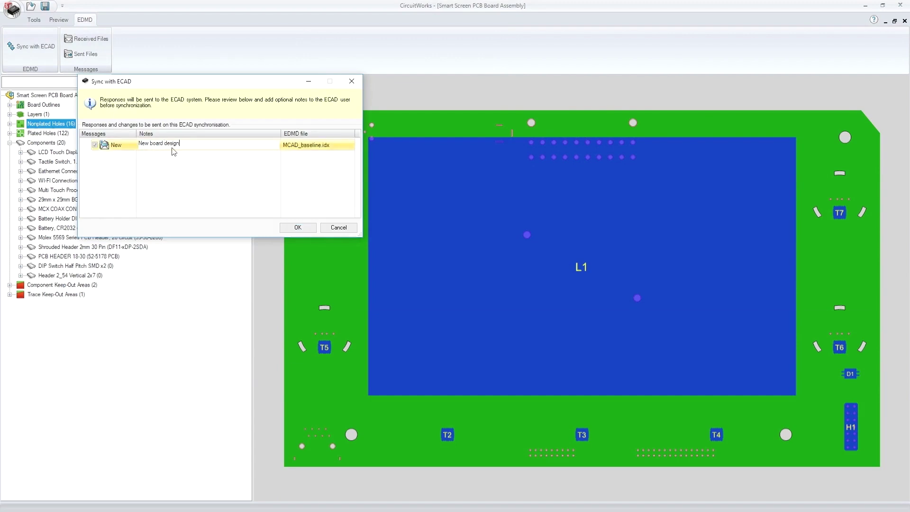
key(Return)
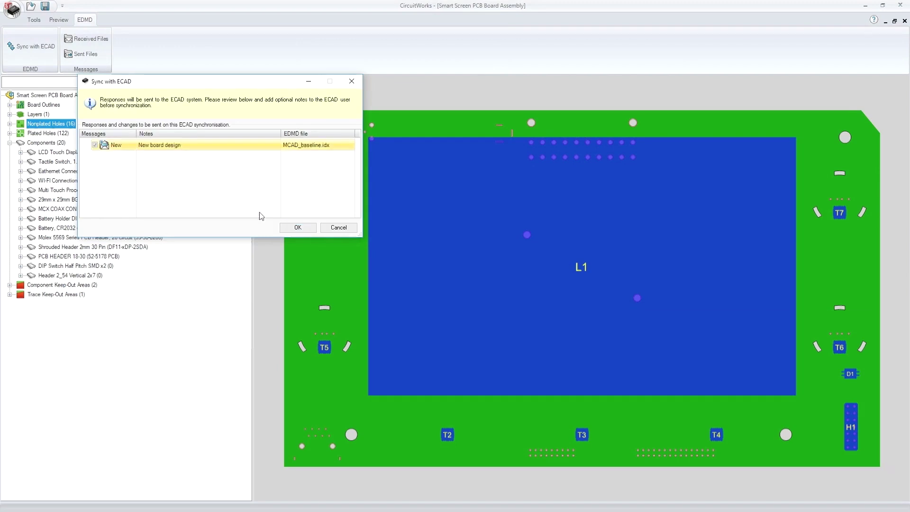
click(291, 228)
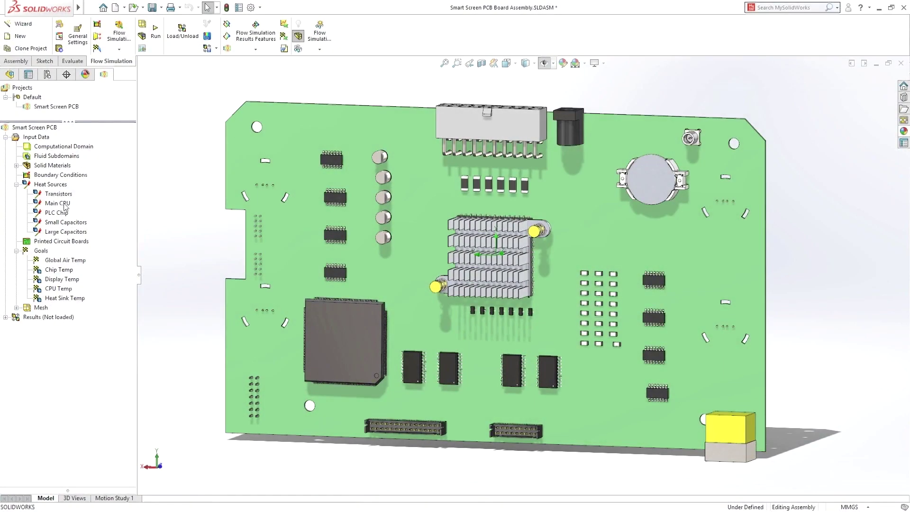
Check heat rates for Main CPU, PLC Chip, Small and Large Capacitors, then insert a printed circuit board
click(62, 203)
click(61, 213)
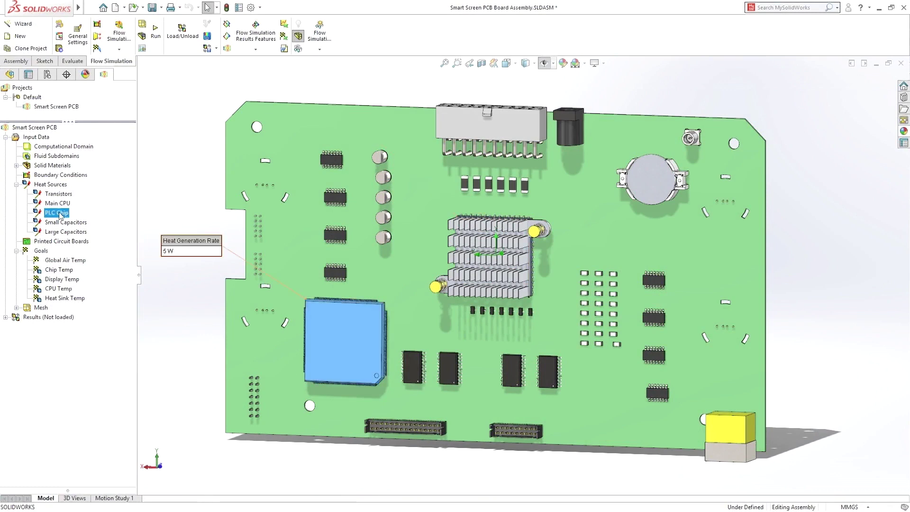
click(61, 223)
click(62, 233)
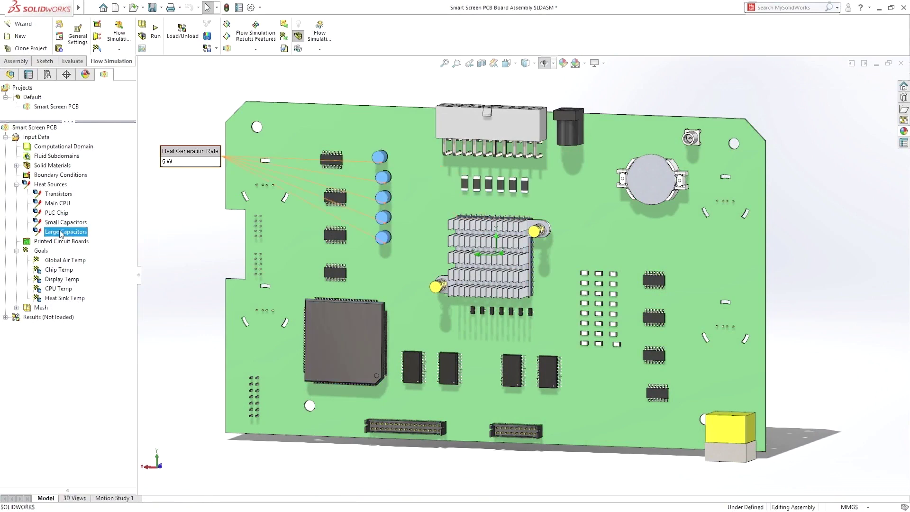
key(Escape)
right_click(61, 242)
click(101, 246)
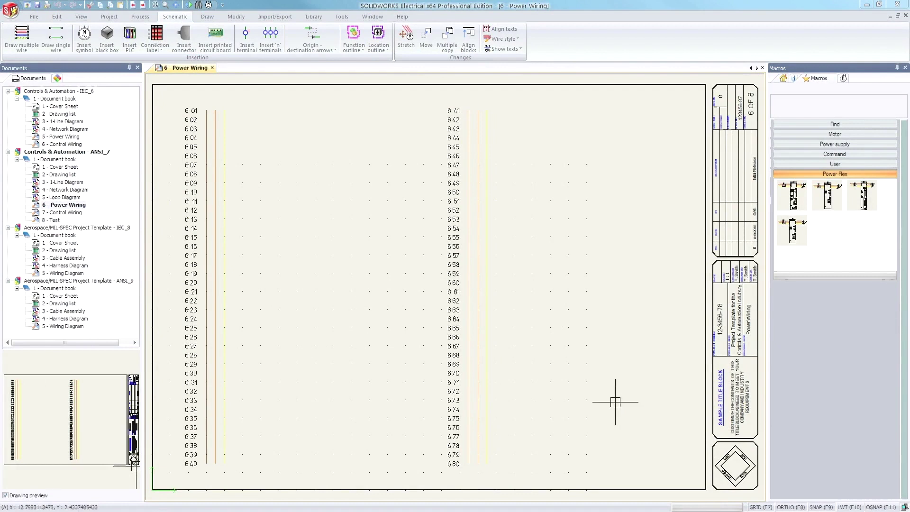
Drop the AB PowerFlex 4 macro onto wires 6.44–6.46 and finish the paste
click(790, 236)
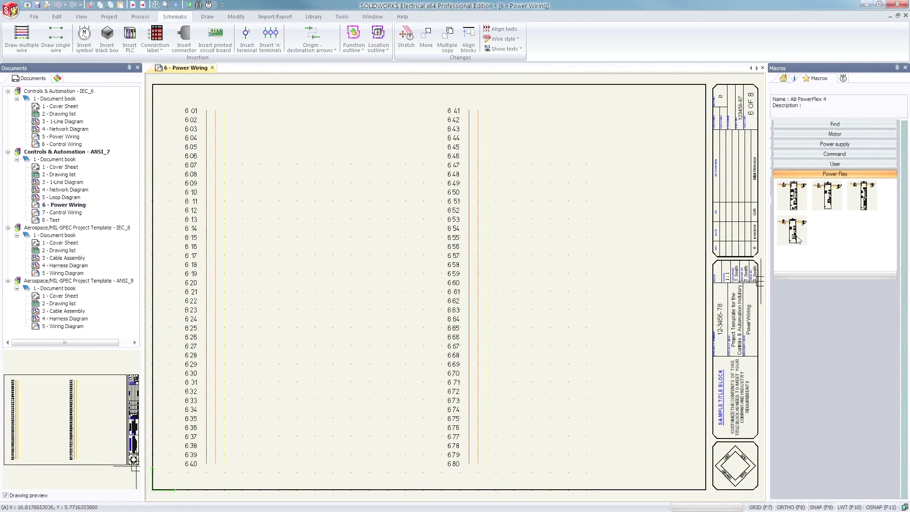
drag(718, 246, 470, 142)
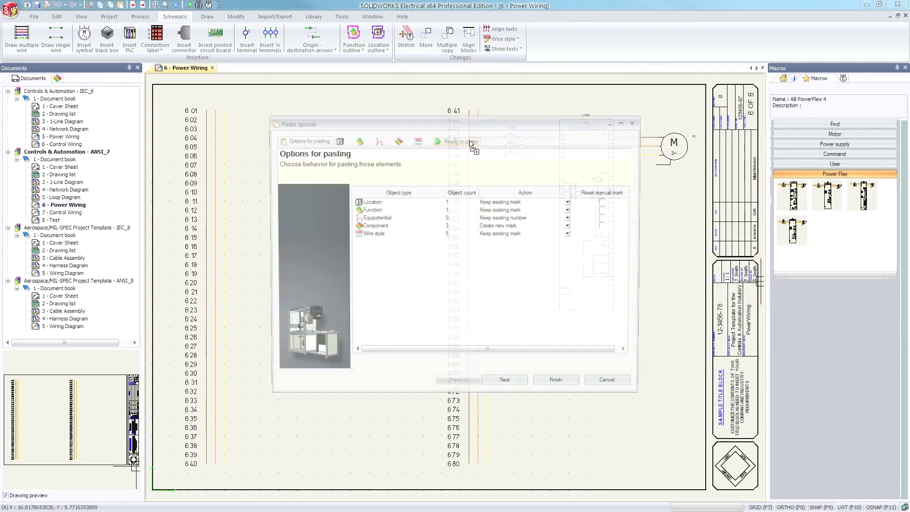
click(576, 385)
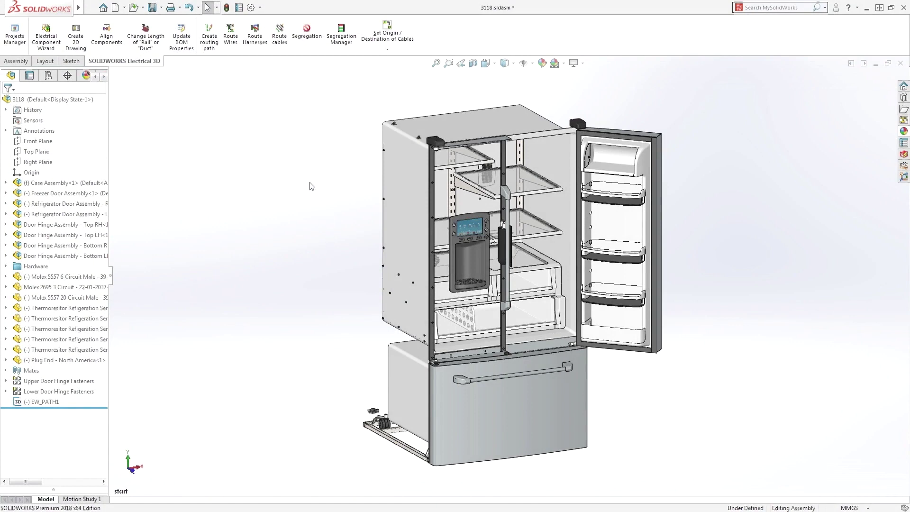
Route the 3118 refrigerator harnesses and turn the model to inspect them from side and back
click(255, 39)
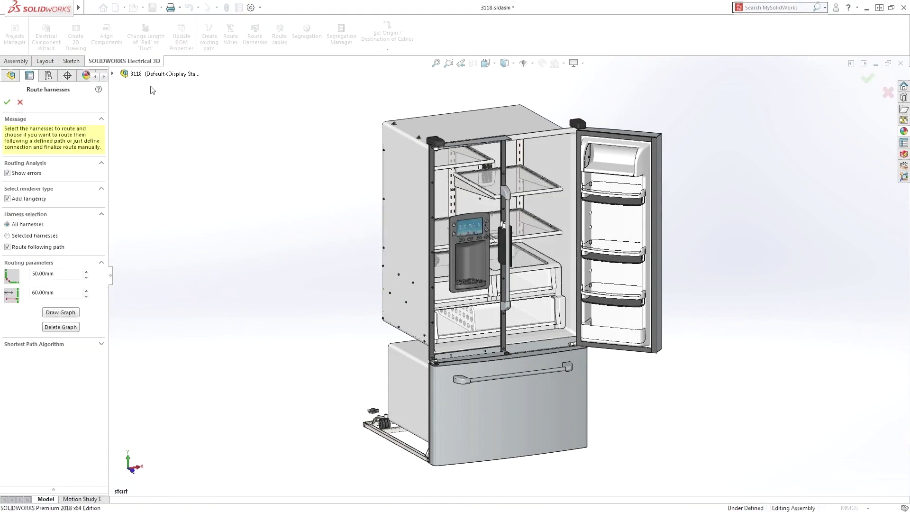
click(8, 102)
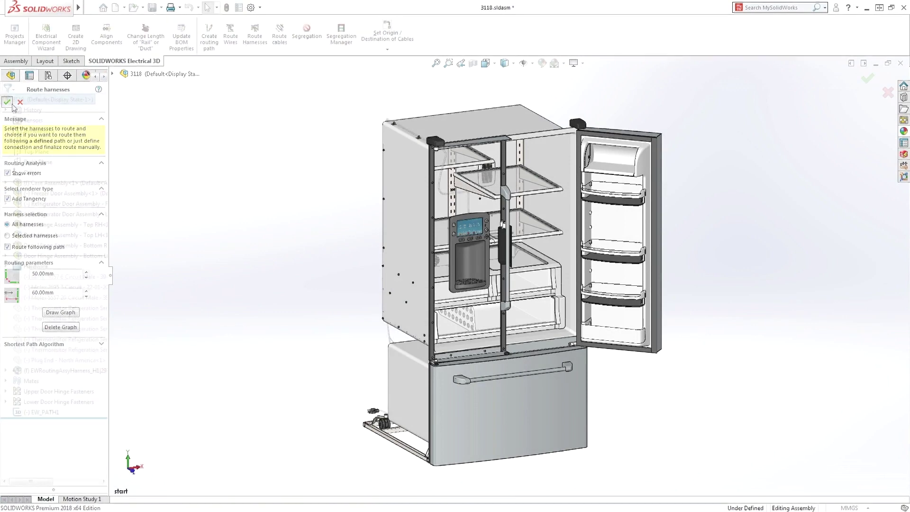
key(Right)
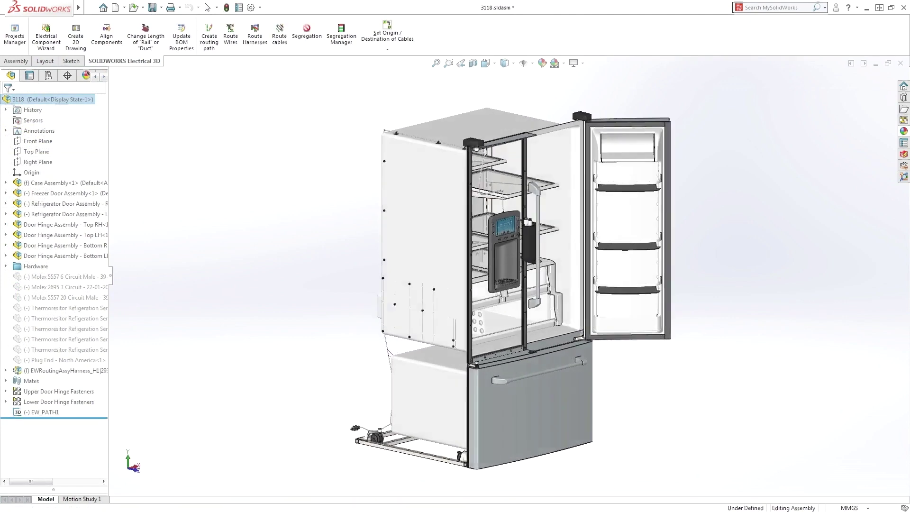
key(Right)
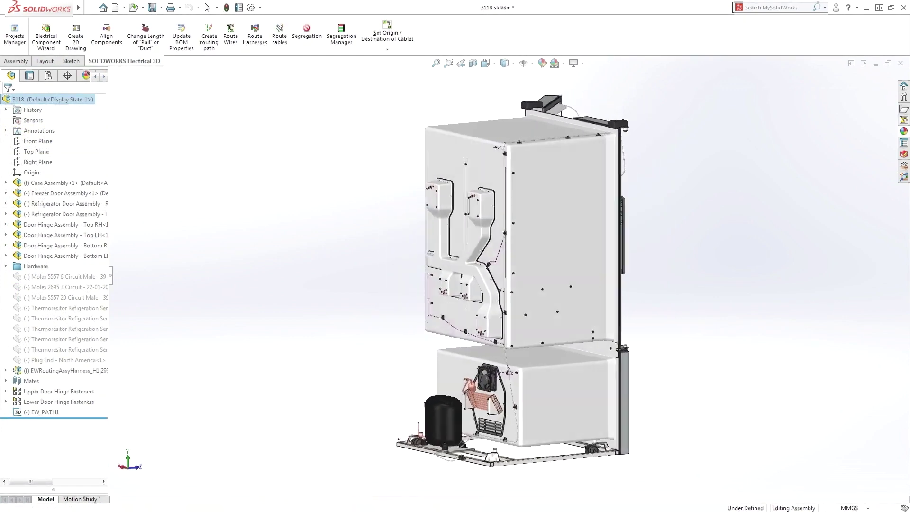
key(Right)
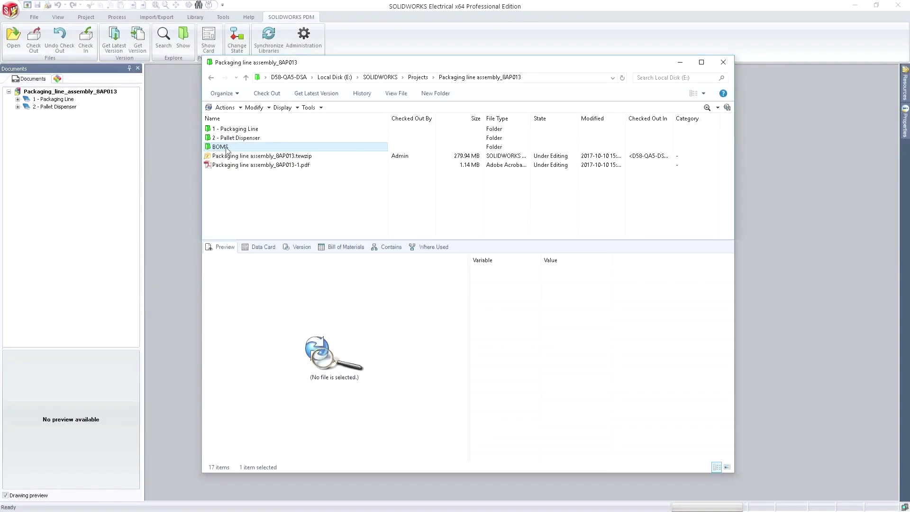
Open the BOMS folder and display the bill of materials for L2 L22
double_click(226, 147)
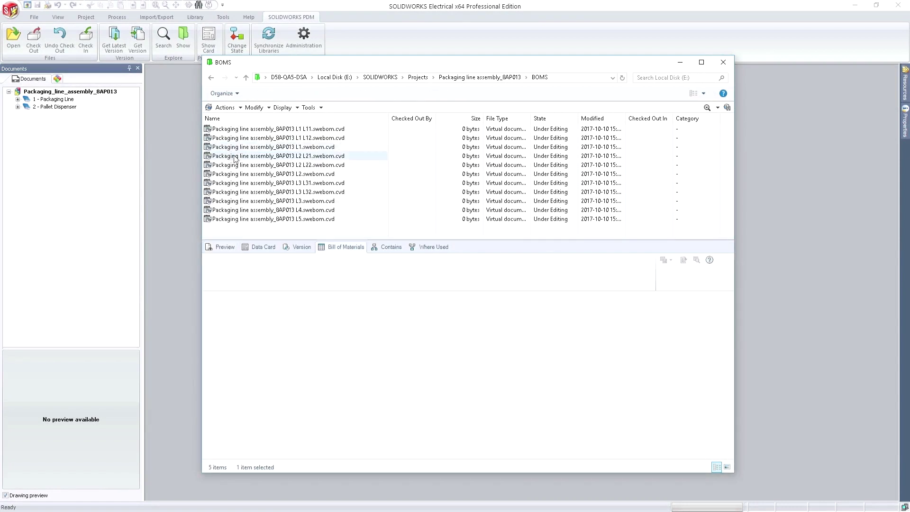
click(254, 156)
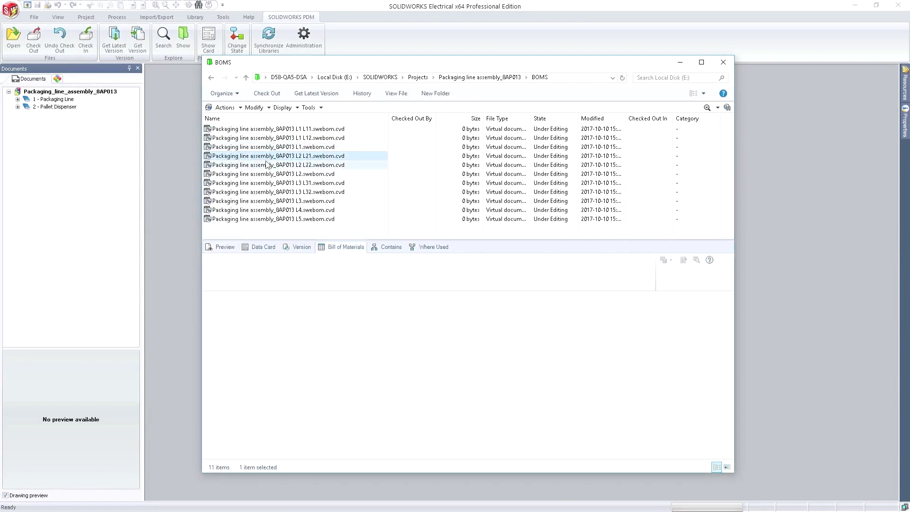
click(267, 164)
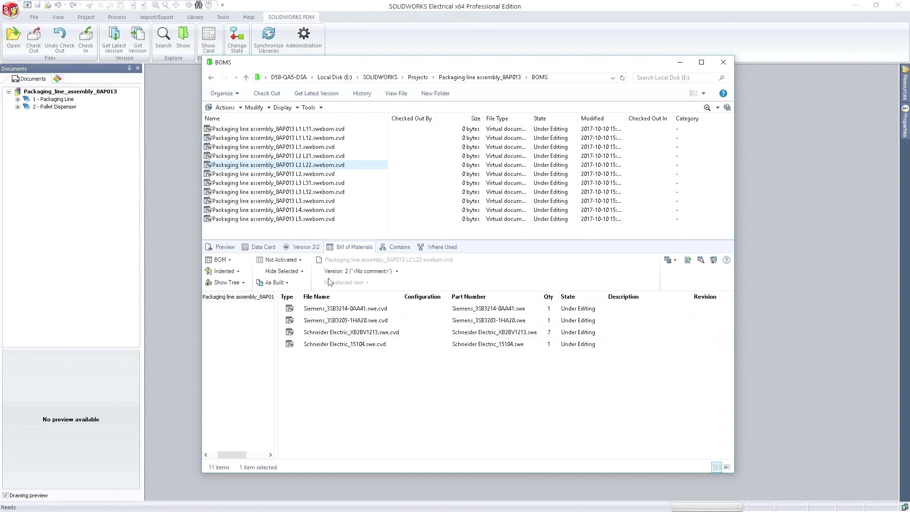
Browse from a BOM row to its library part, check Where Used, and show the Details data card
right_click(346, 334)
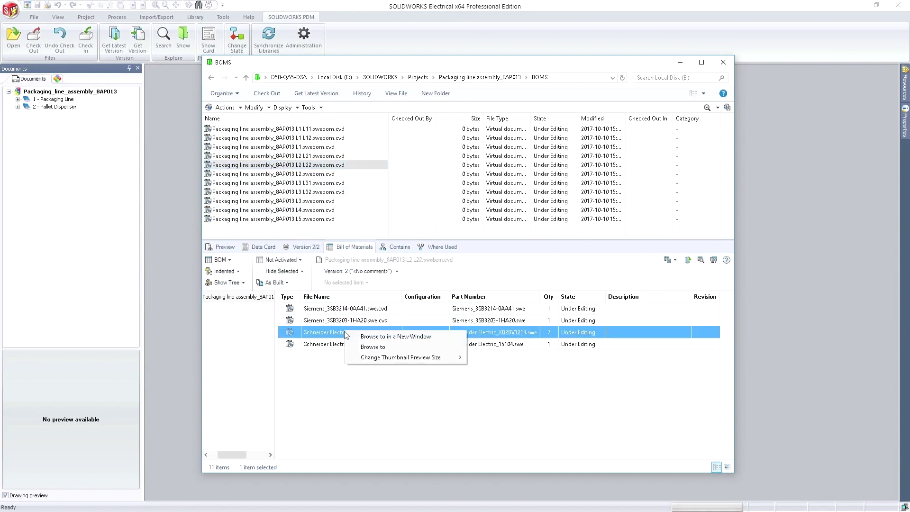
click(364, 348)
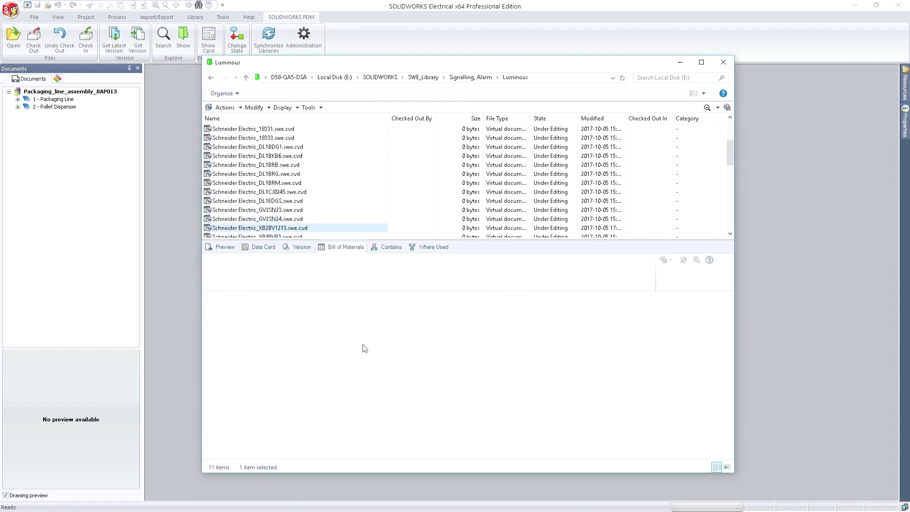
click(438, 249)
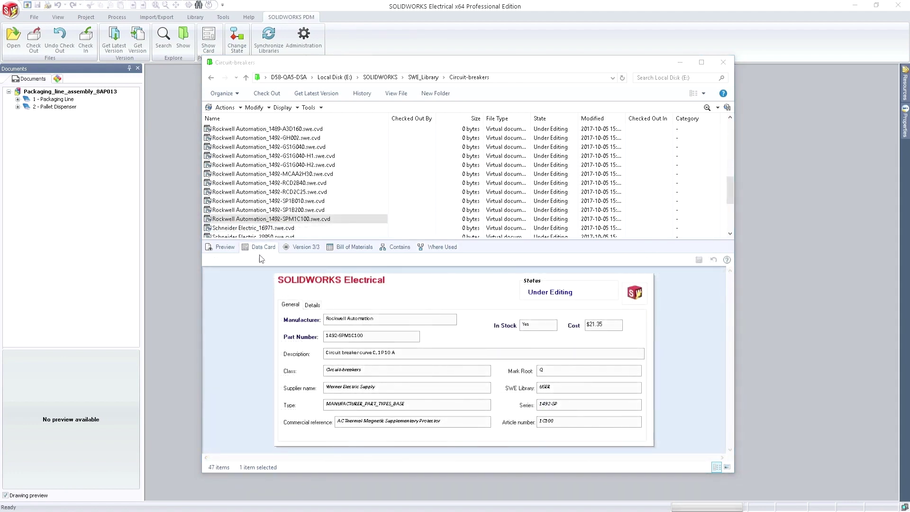
click(310, 305)
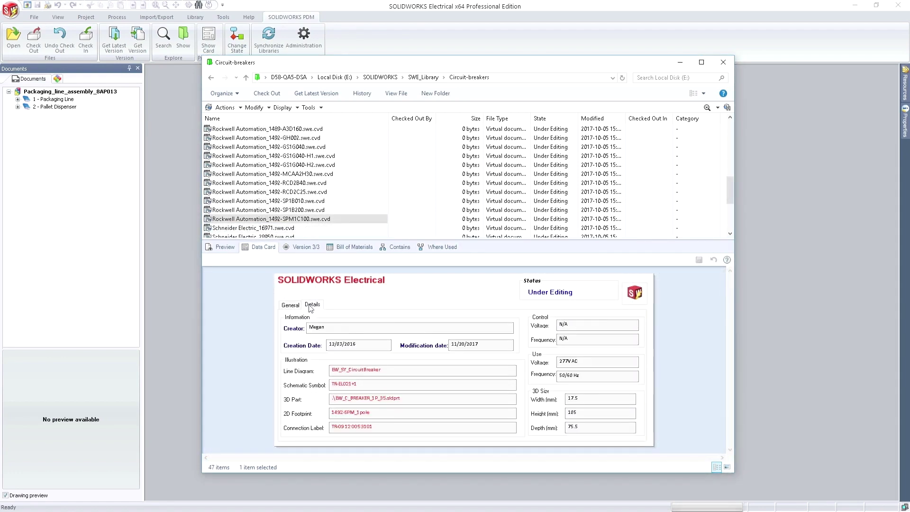